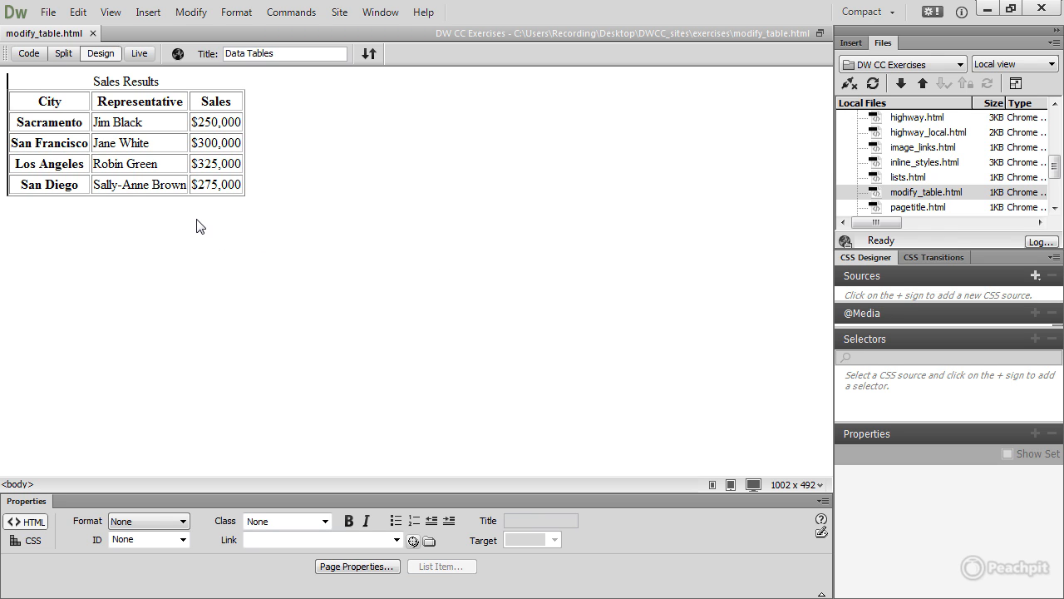
- Select the whole Sales Results table and set its number of rows to 7
left_click(159, 163)
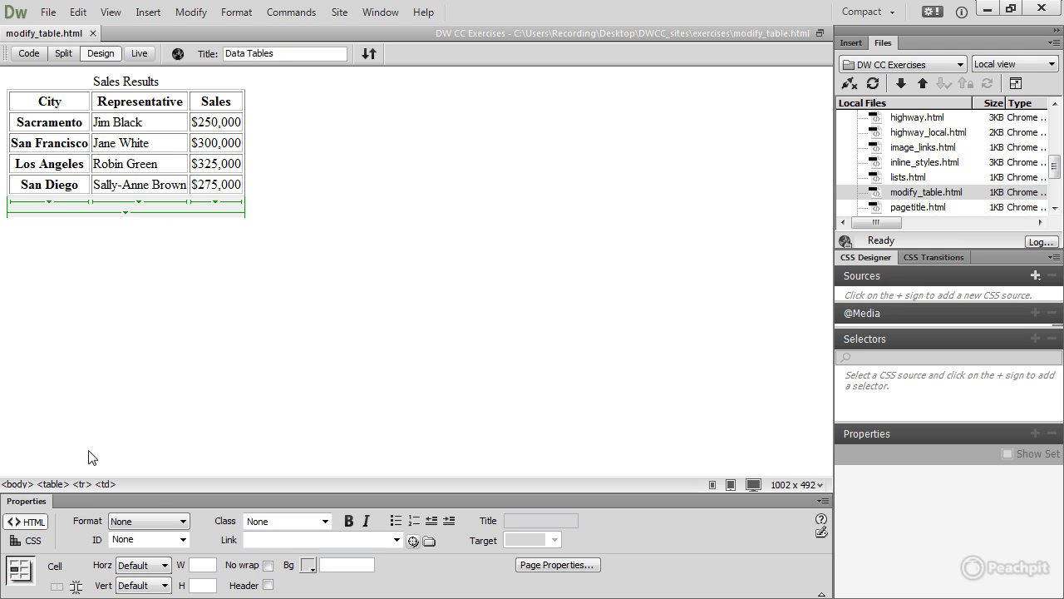
left_click(52, 484)
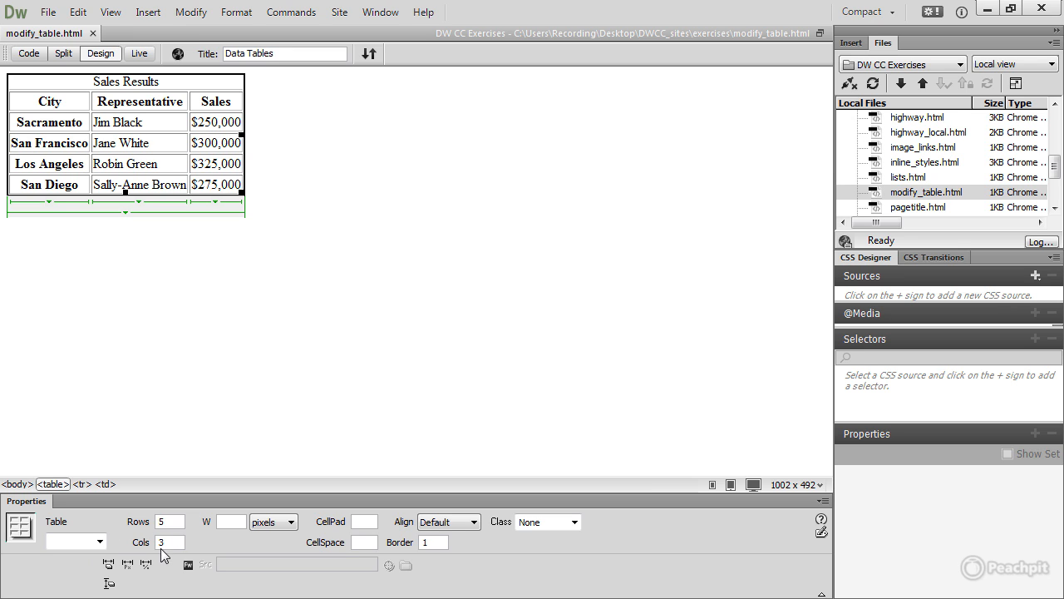
left_click_drag(176, 521, 155, 524)
type("7")
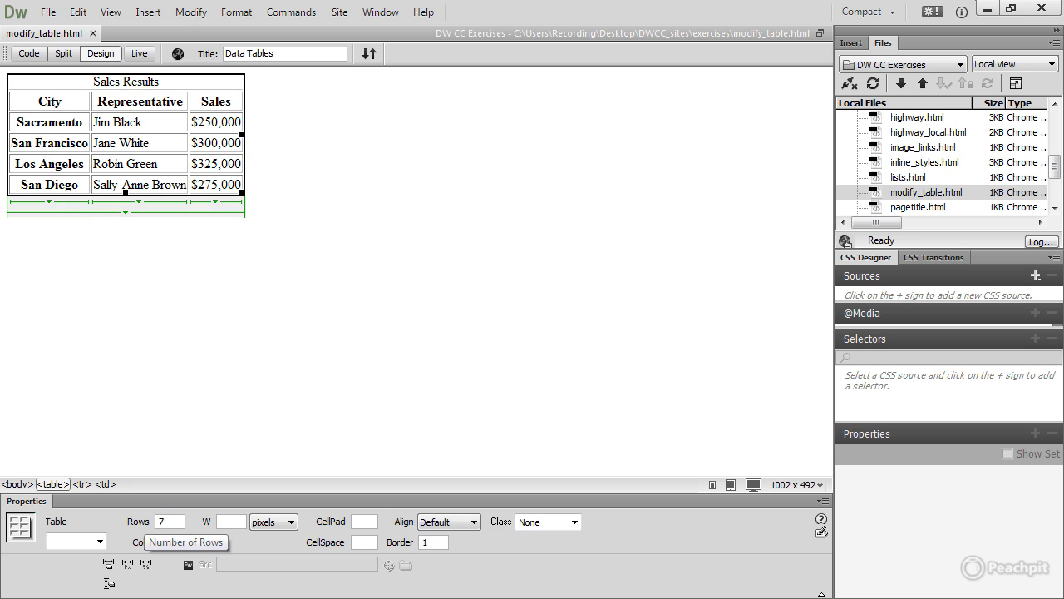
key("Tab")
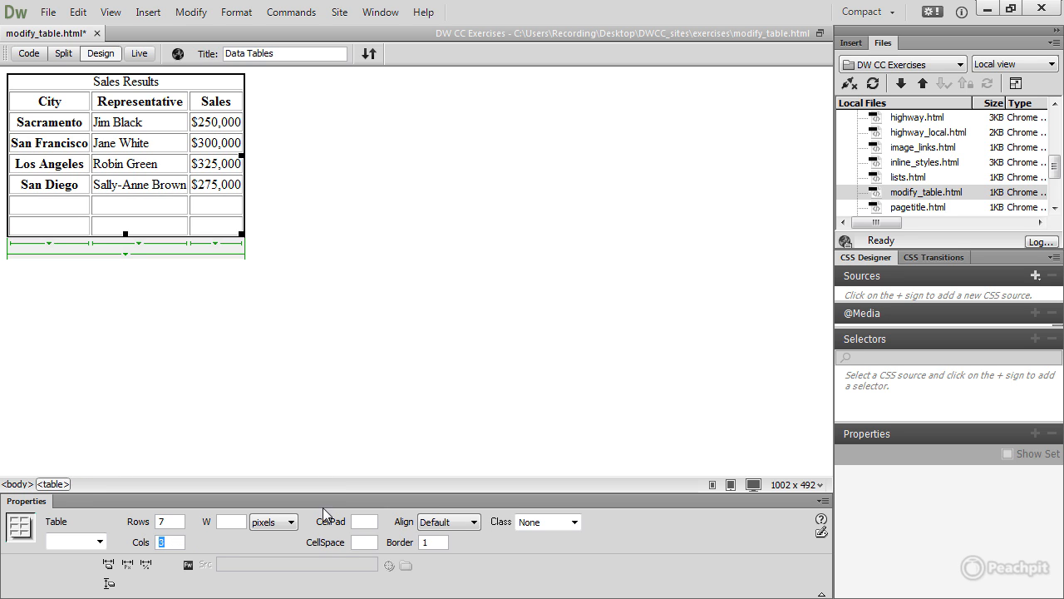
- Expand the Sales Results table to 5 columns and set it back to 3 columns
type("5")
key("Tab")
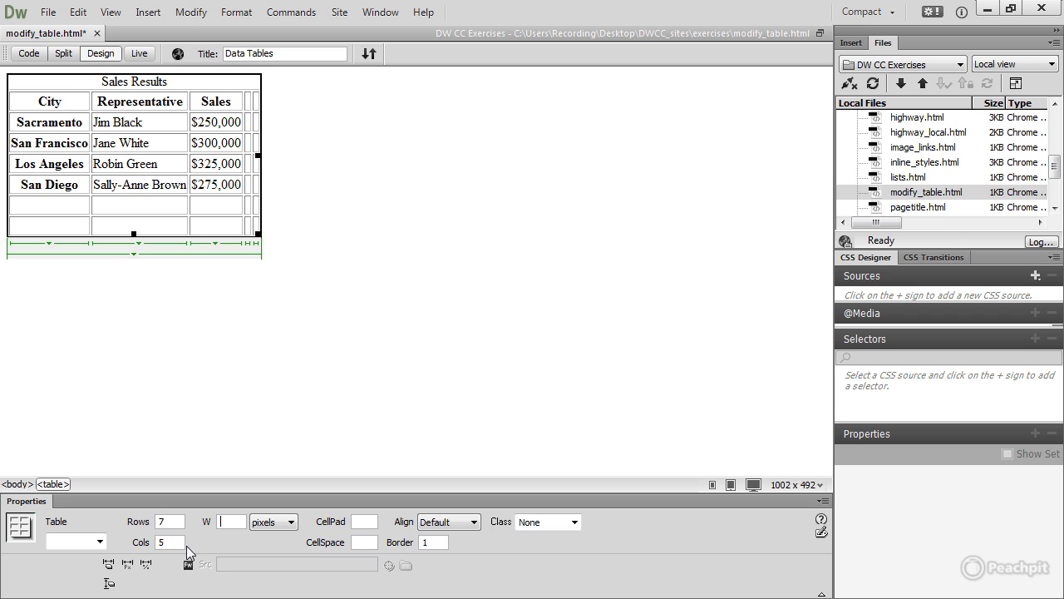
left_click_drag(181, 542, 154, 542)
type("3")
key("Tab")
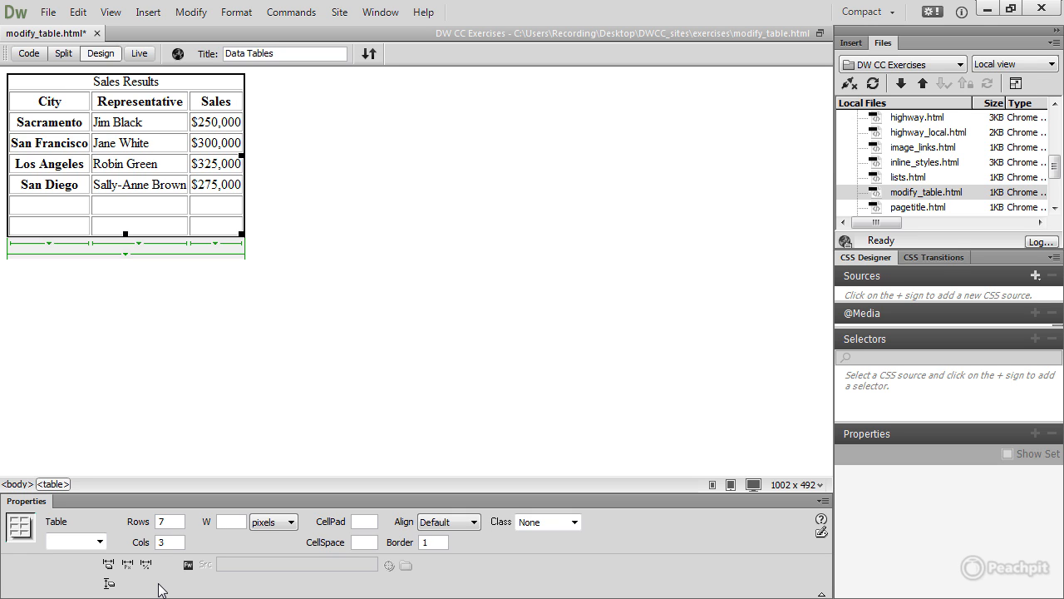
- Reduce the table to 2 columns and undo that change
double_click(166, 543)
type("2")
key("Tab")
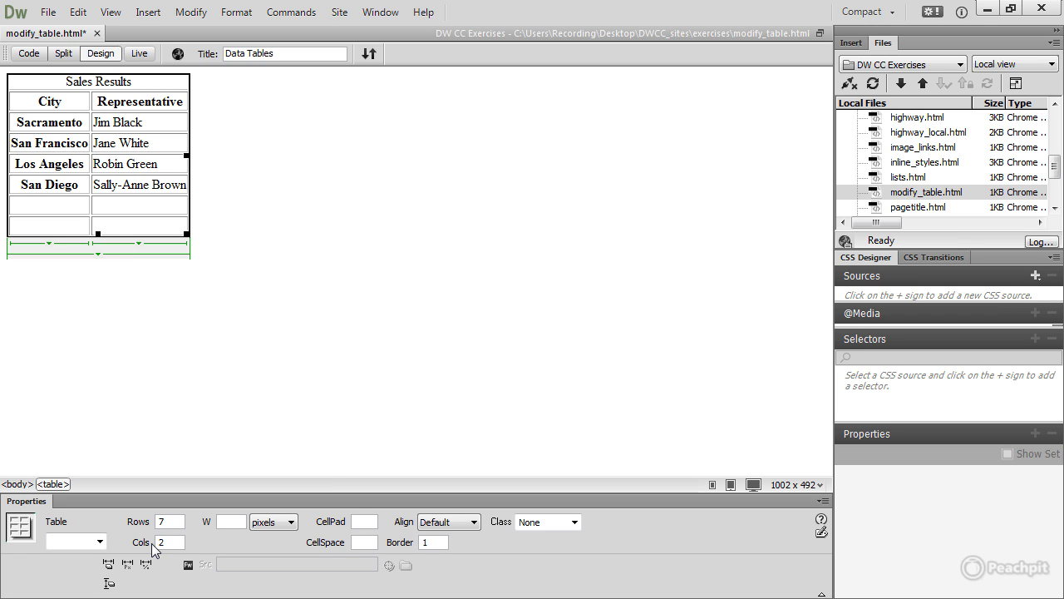
left_click(83, 14)
left_click(99, 32)
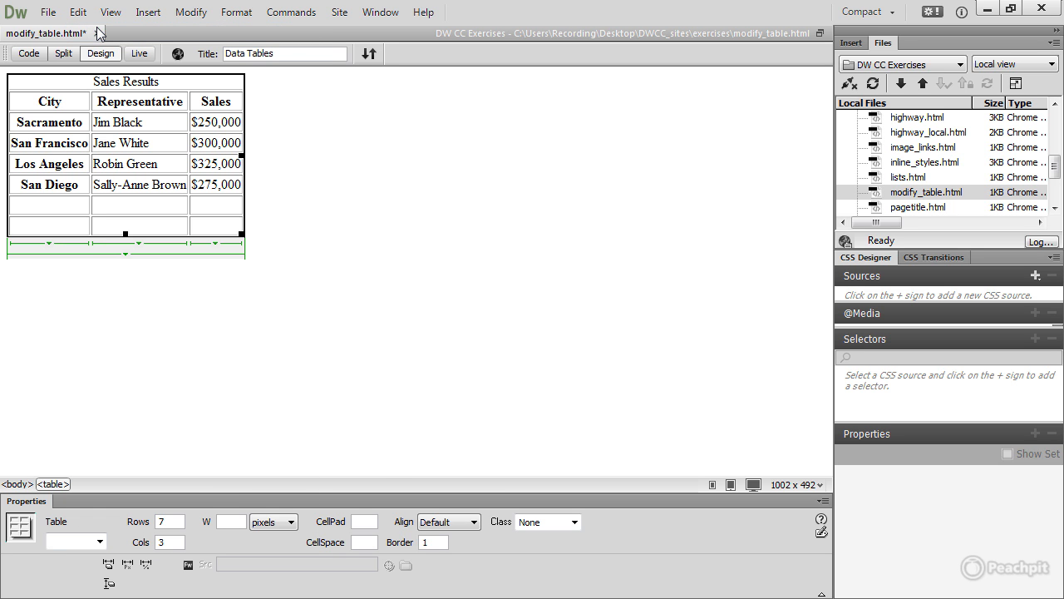
- Set the Sales Results table's number of rows to 5
double_click(159, 522)
type("5")
key("Tab")
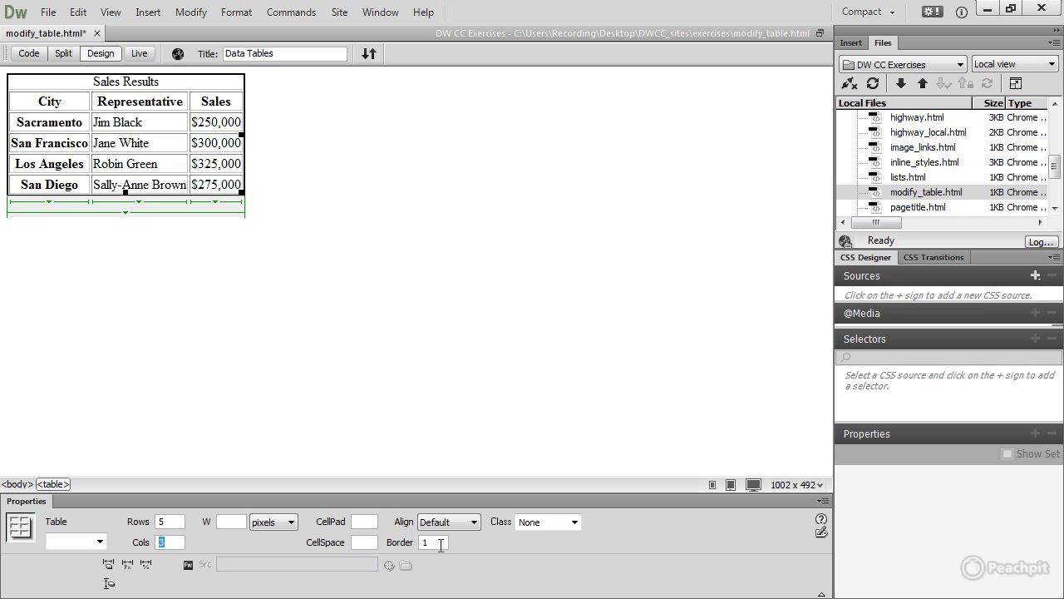
left_click(171, 145)
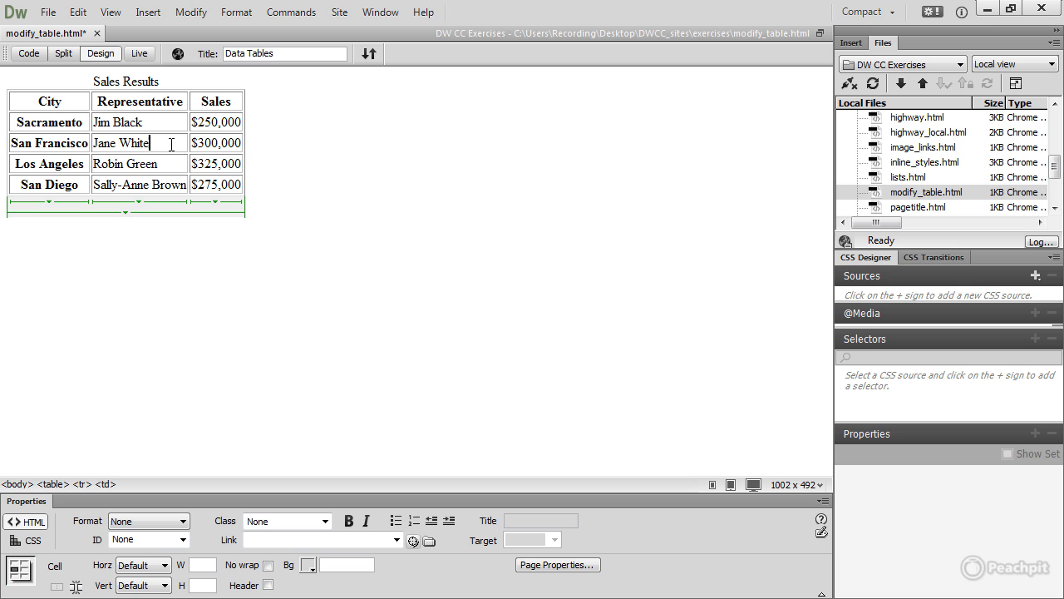
left_click(190, 14)
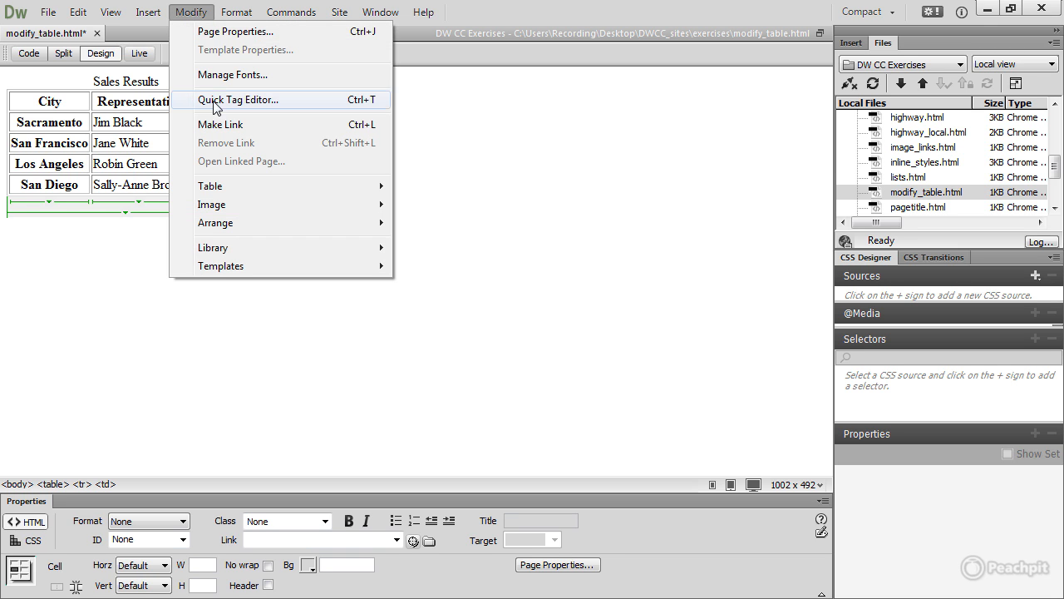
mouse_move(232, 186)
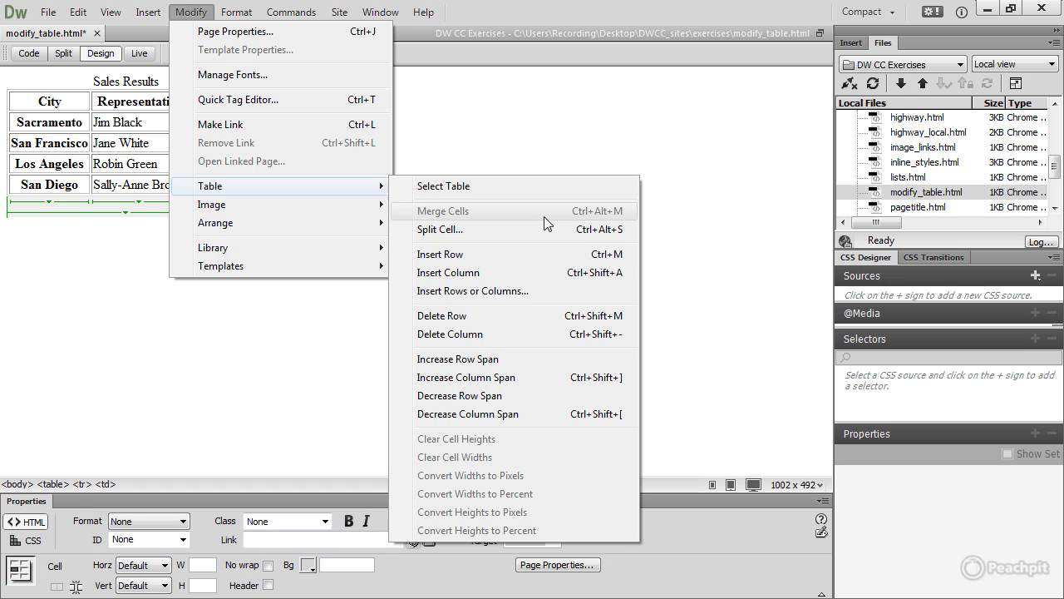
left_click(124, 148)
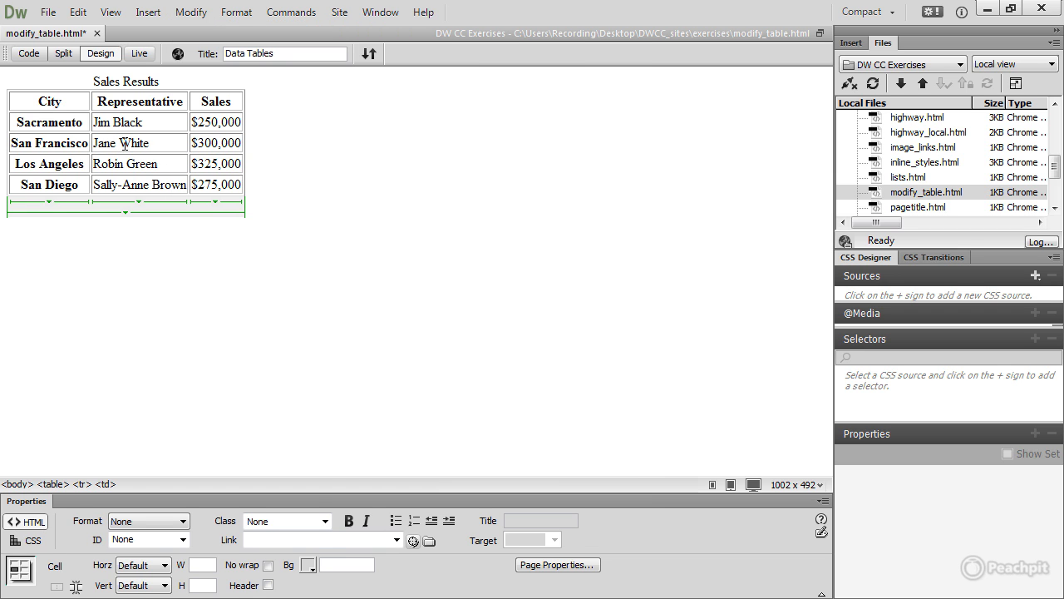
- Insert a blank table row directly above the San Francisco row
right_click(122, 143)
mouse_move(178, 159)
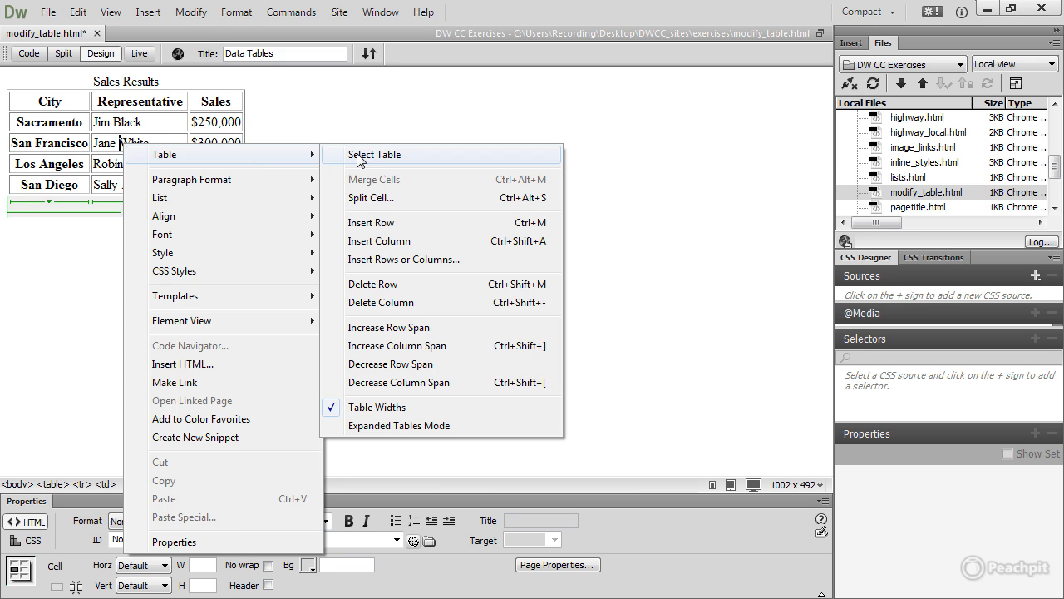
left_click(387, 223)
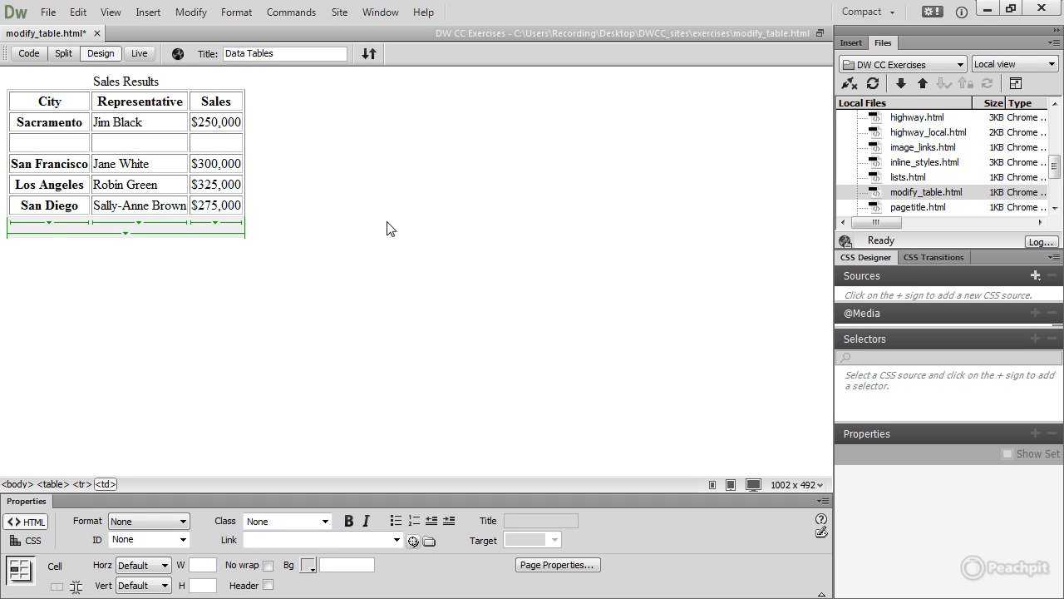
- Insert a blank column between the City and Representative columns
right_click(132, 143)
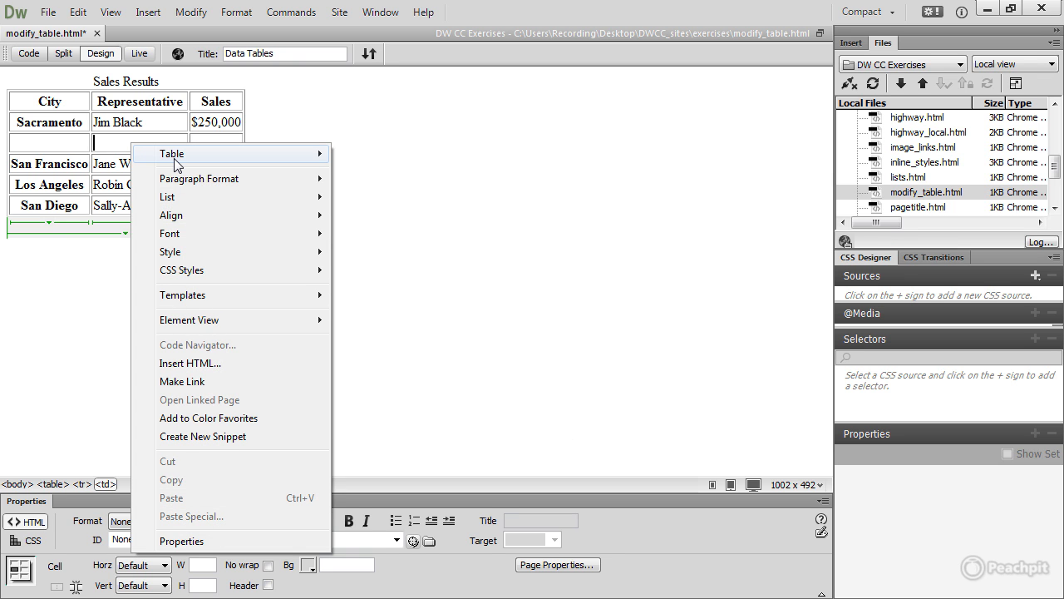
mouse_move(173, 157)
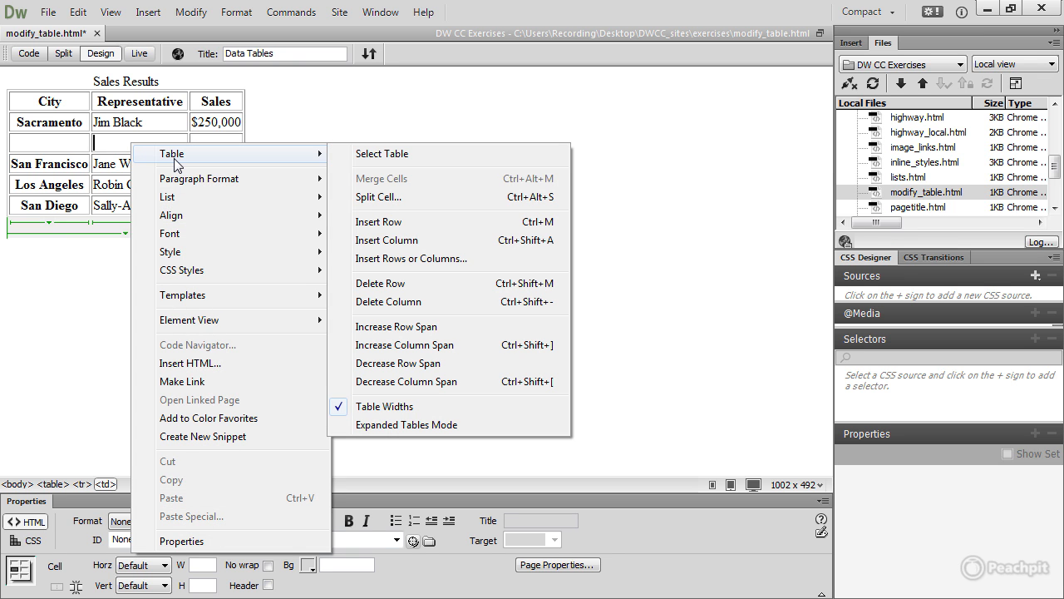
left_click(397, 242)
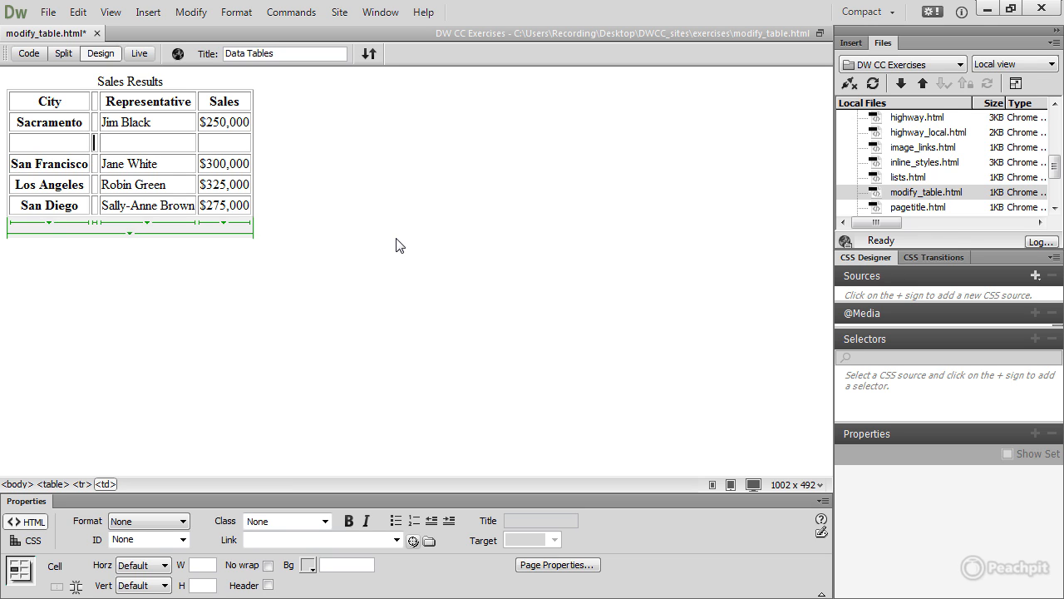
- Insert two columns after the Representative column using Insert Rows or Columns
right_click(158, 164)
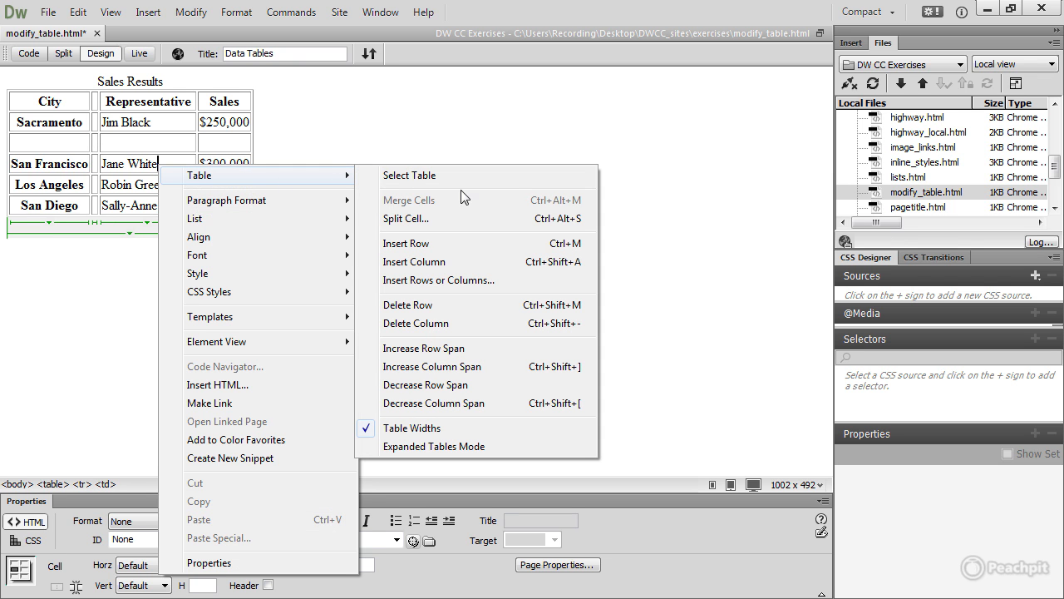
left_click(520, 288)
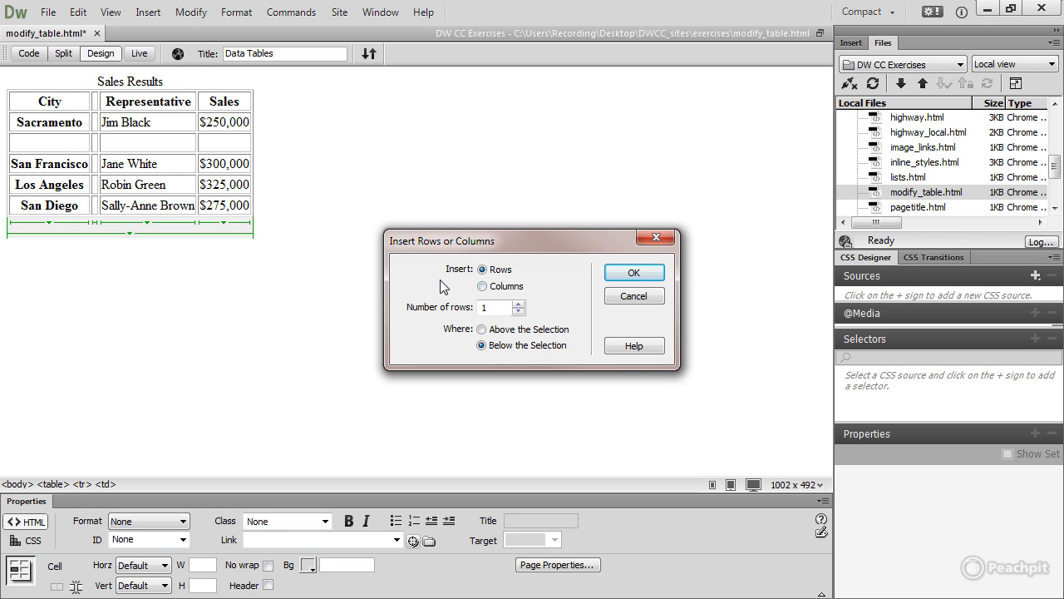
left_click(482, 286)
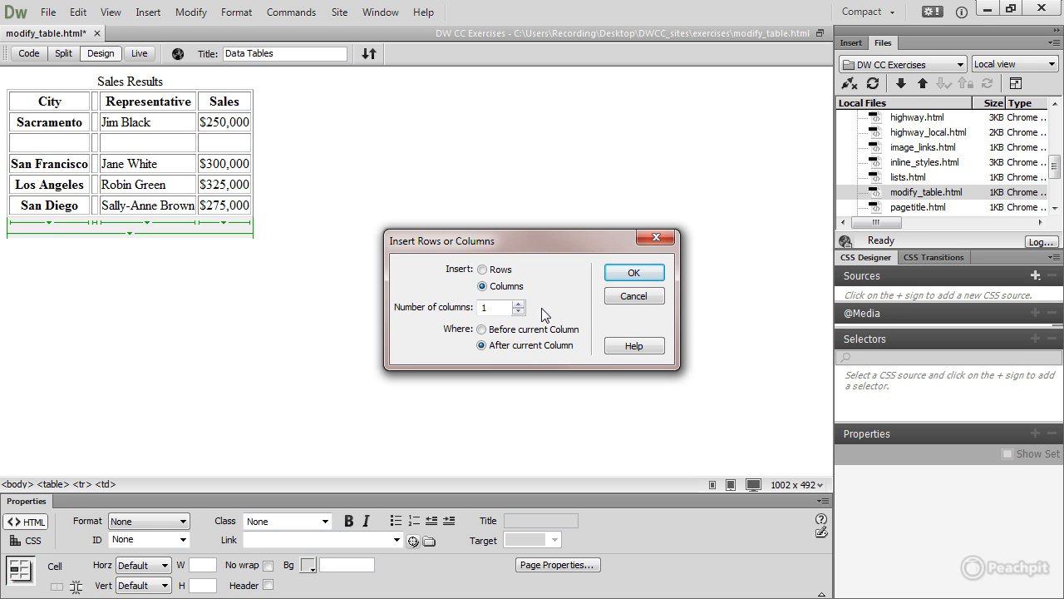
left_click(517, 304)
left_click(622, 276)
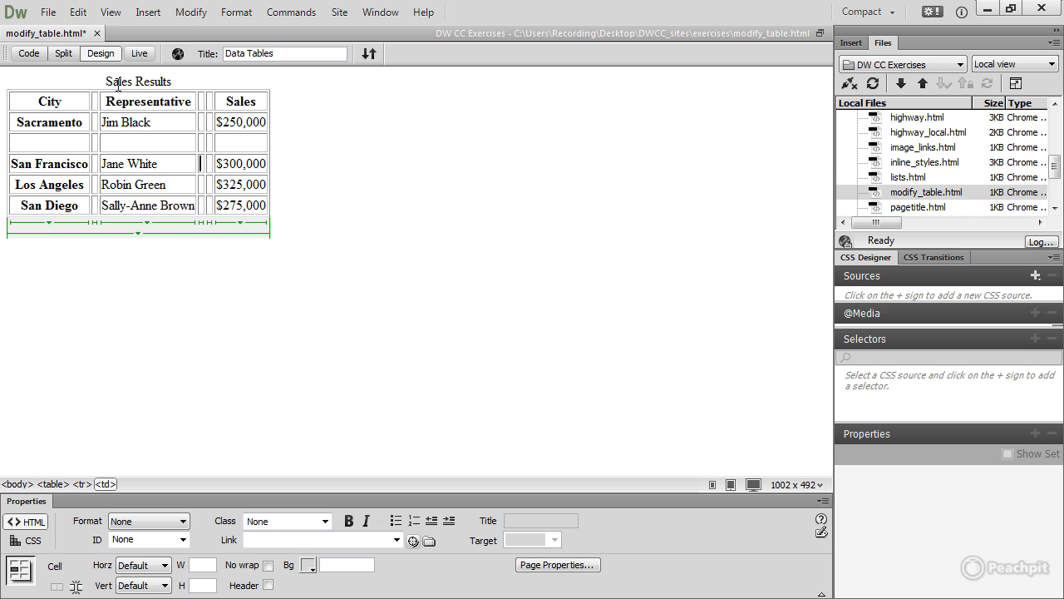
- Revert modify_table.html to its last saved version, discarding all table changes
left_click(48, 13)
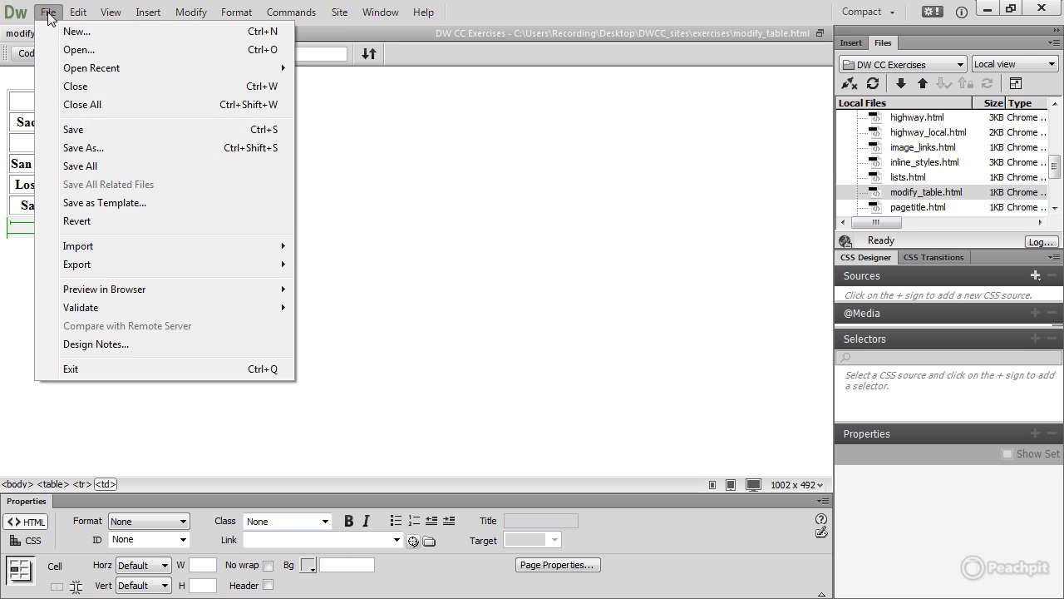
left_click(95, 221)
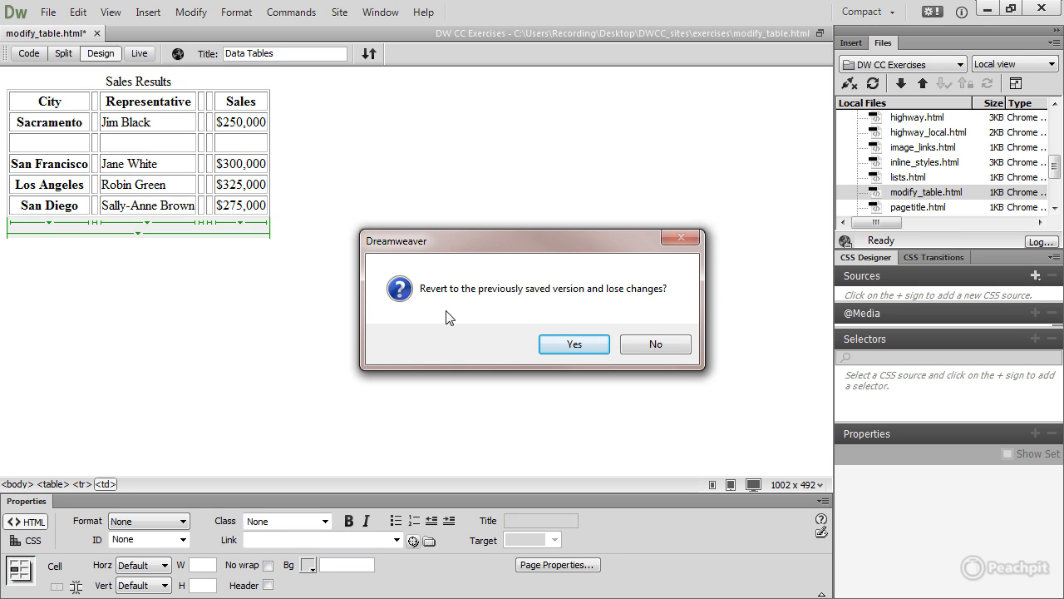
left_click(572, 345)
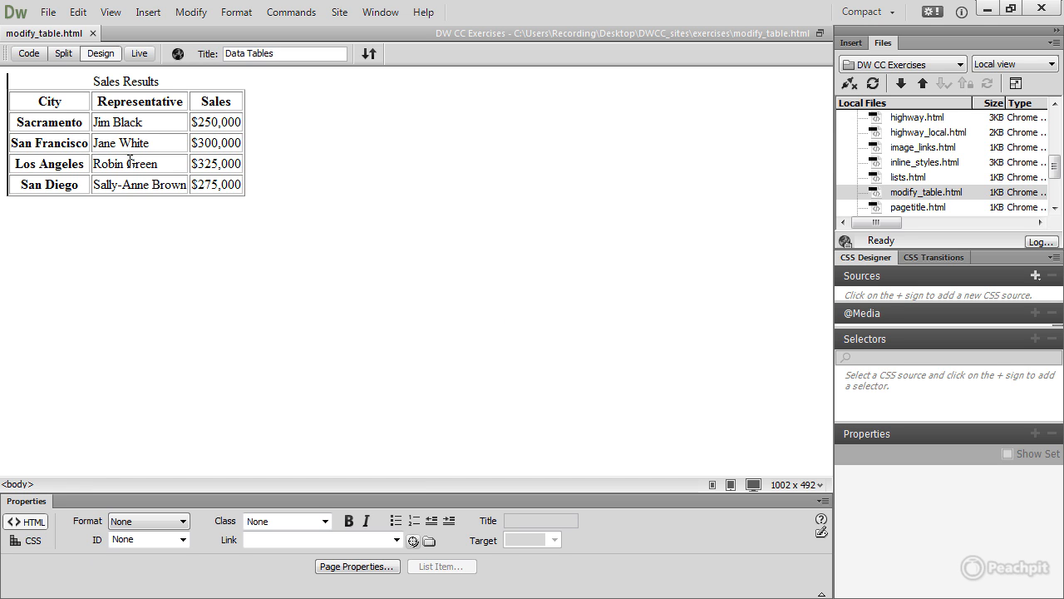
- Insert a blank column before the City column of the Sales Results table
right_click(44, 121)
mouse_move(107, 135)
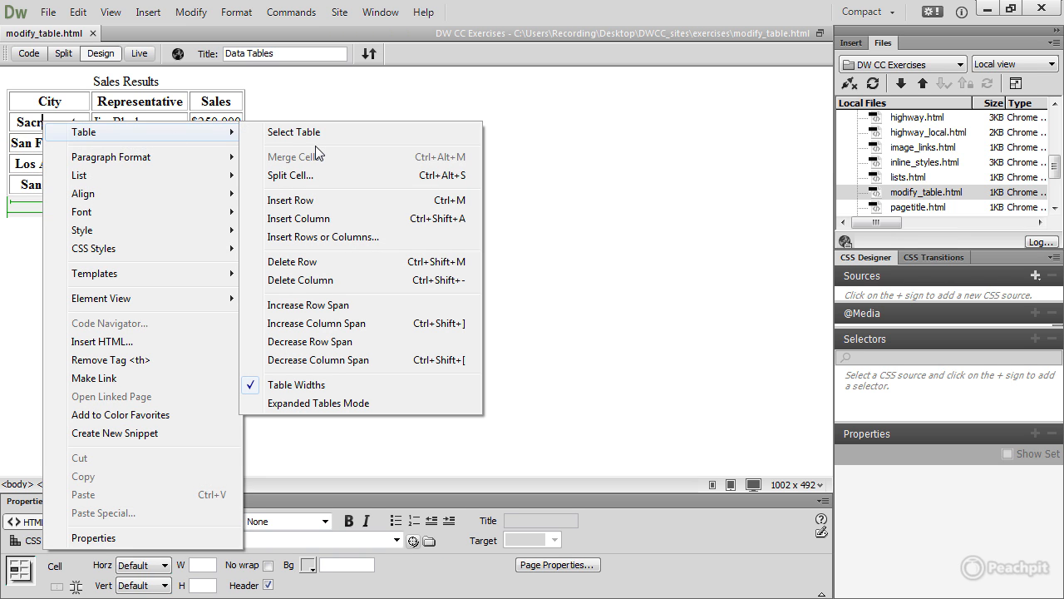
left_click(321, 219)
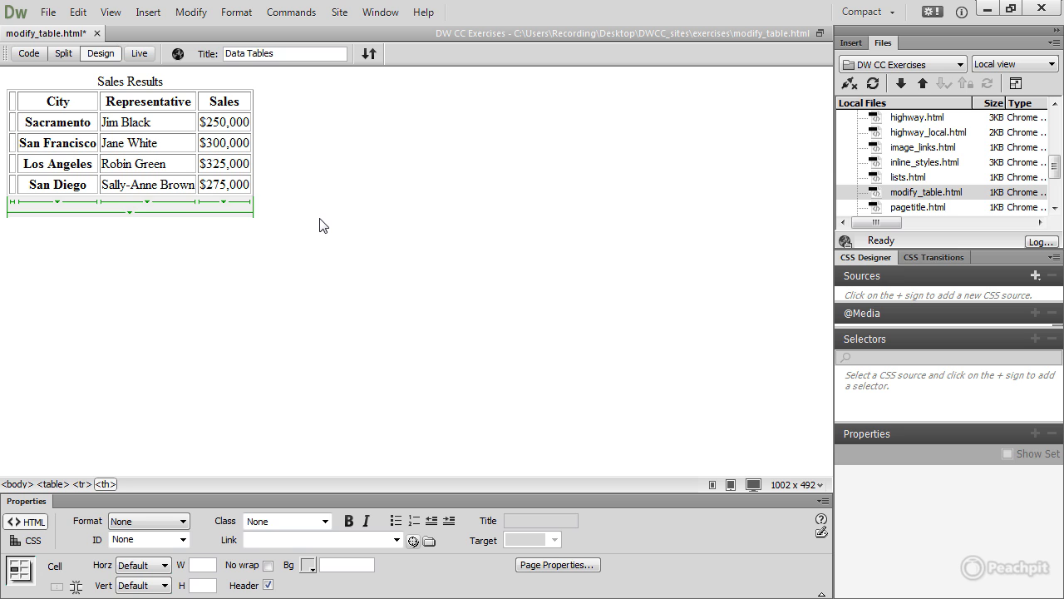
- Display the table in Expanded Tables mode
right_click(115, 135)
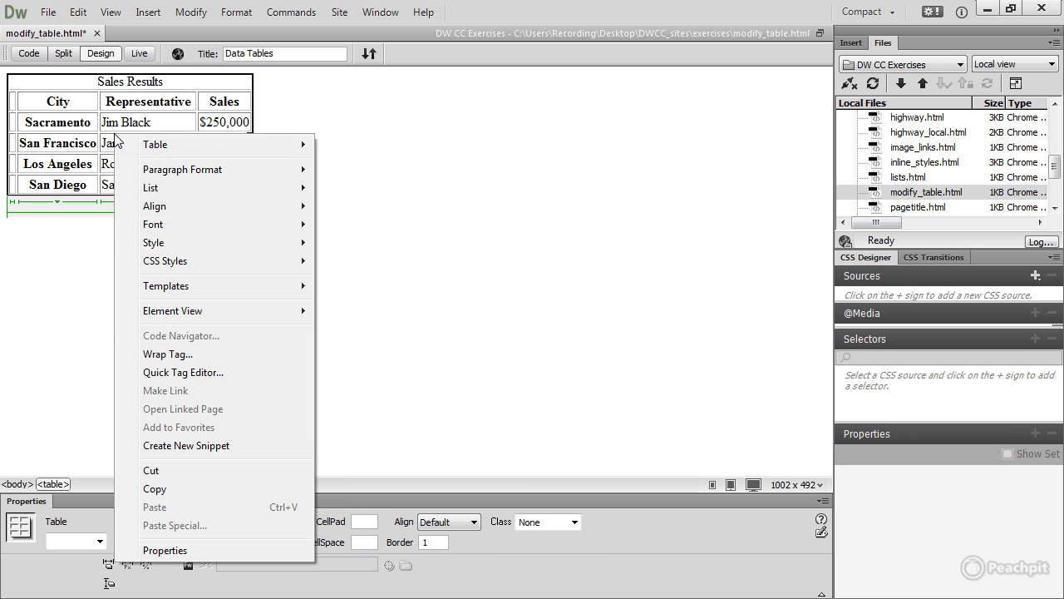
mouse_move(169, 146)
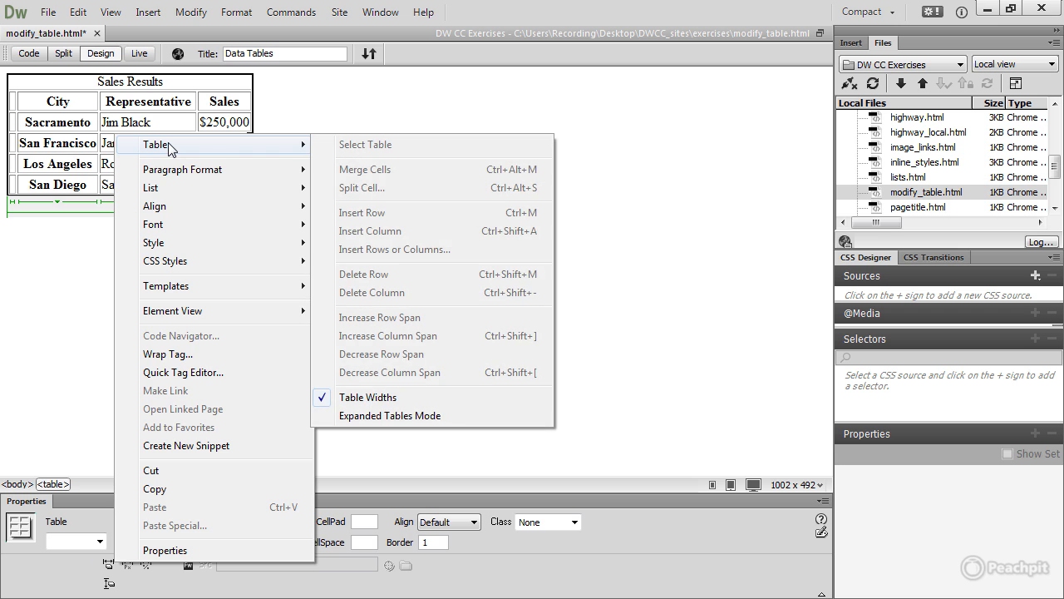
left_click(432, 416)
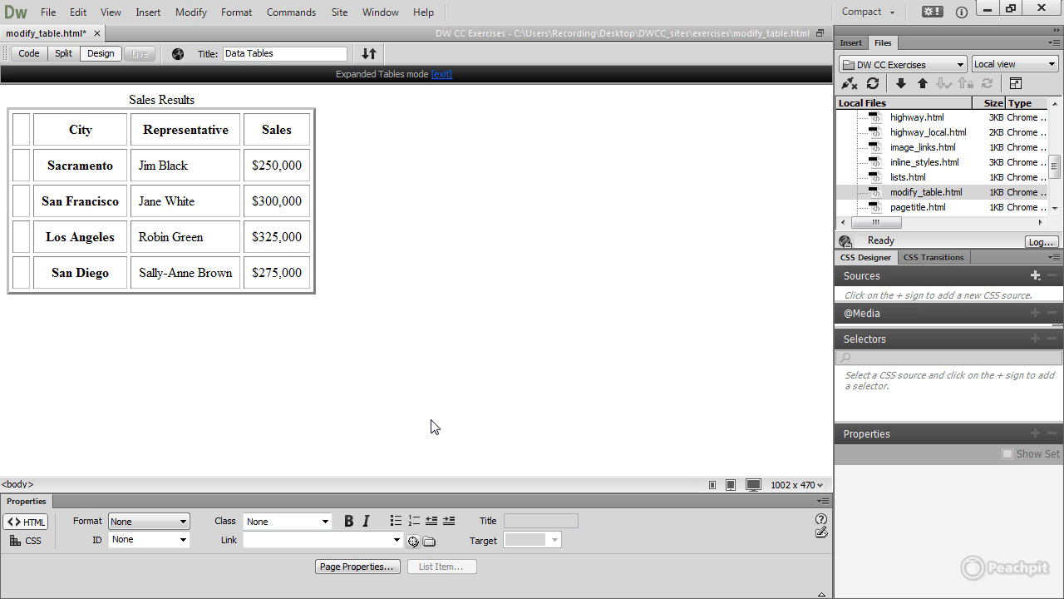
- Enter "Region" as the heading of the blank first column and exit Expanded Tables mode
left_click(23, 129)
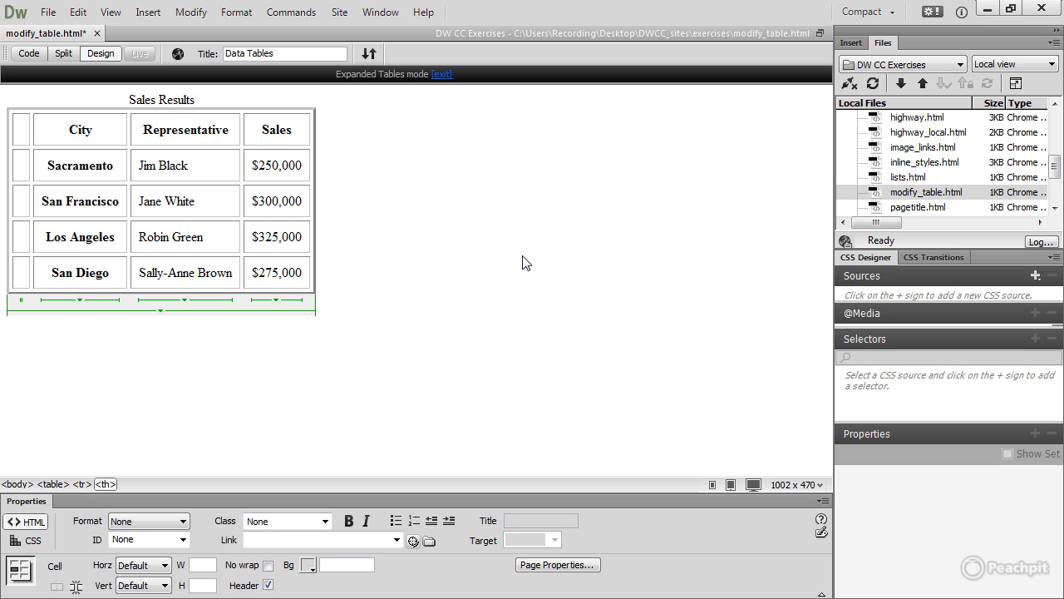
type("Re")
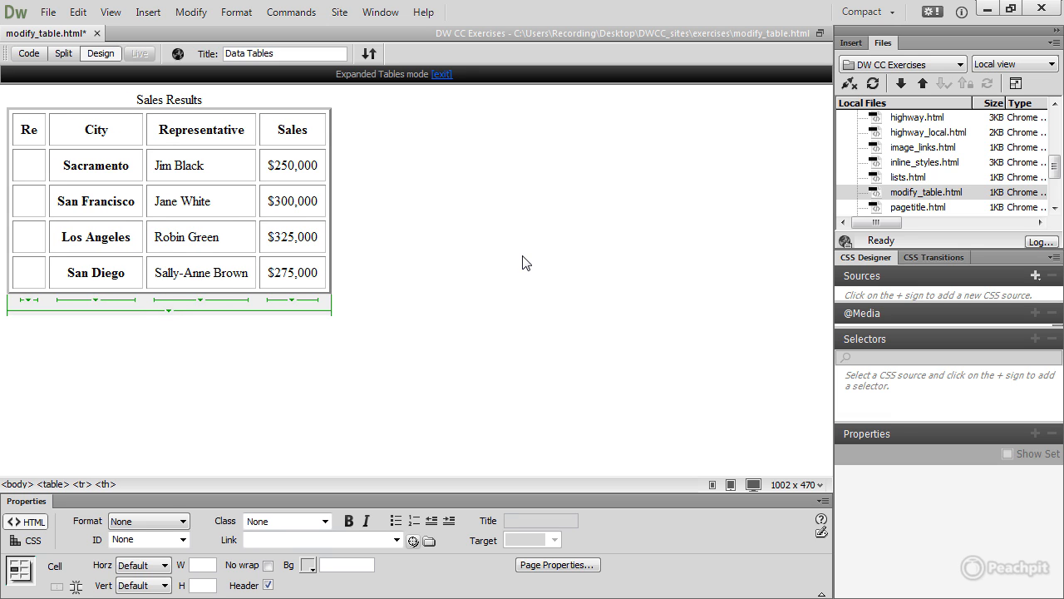
type("gion")
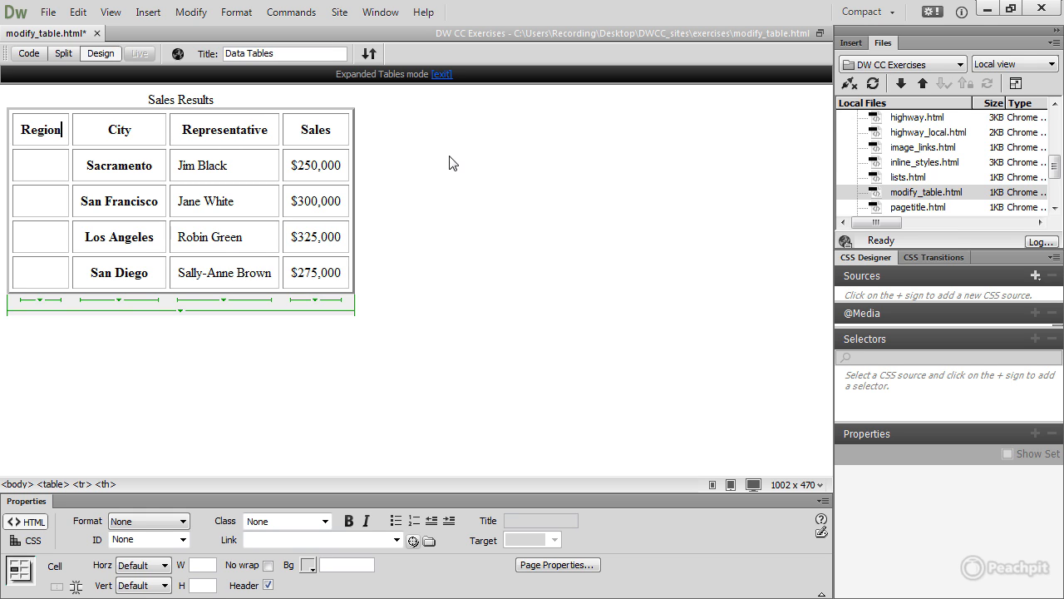
left_click(441, 75)
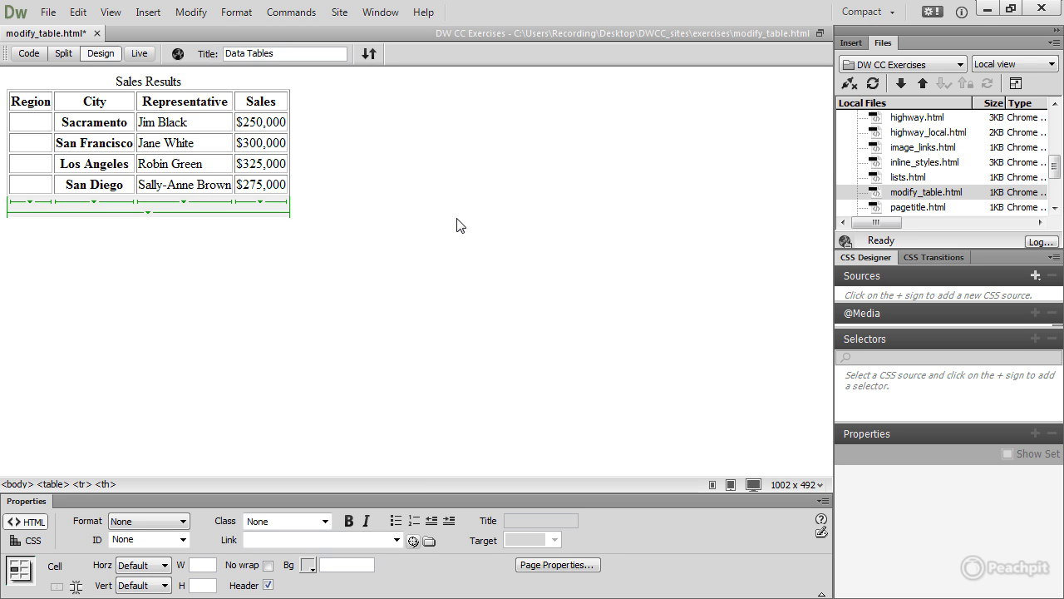
- Merge the Region cells beside Sacramento and San Francisco and enter "North CA" in the merged cell
left_click(26, 124)
left_click_drag(45, 127, 39, 145)
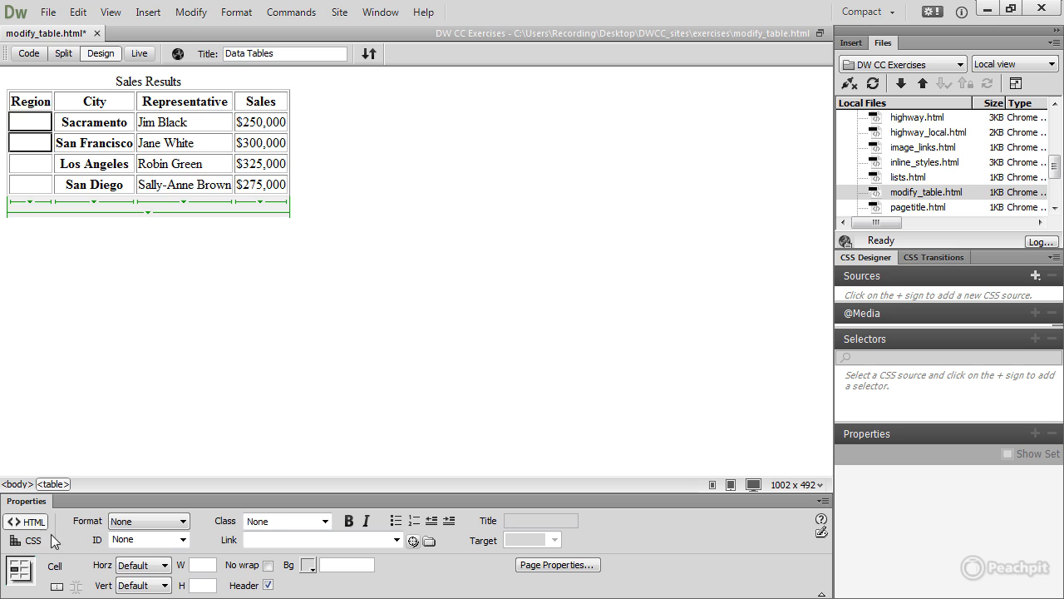
left_click(57, 587)
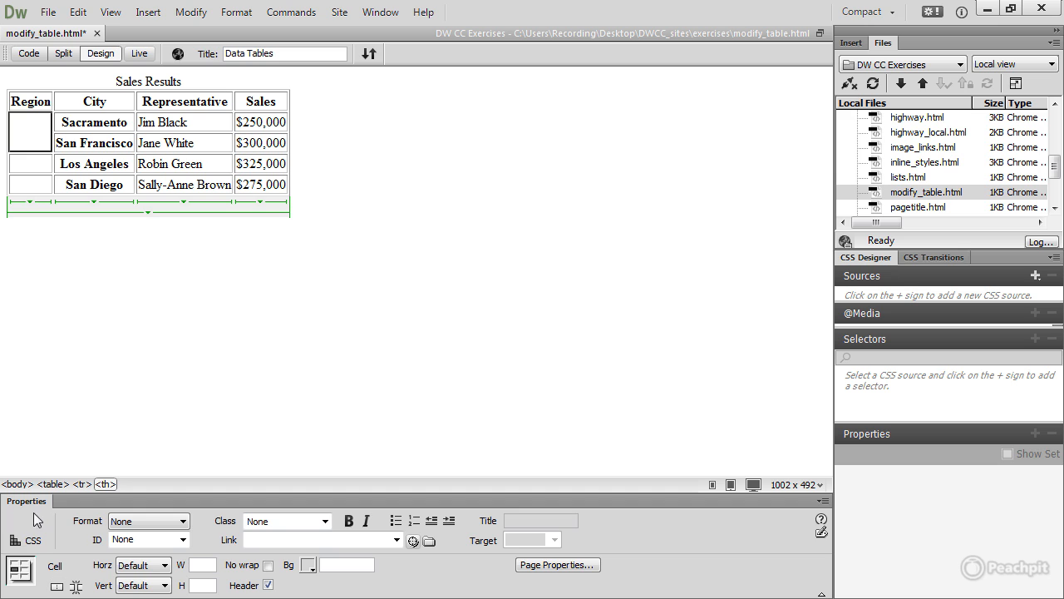
left_click(33, 133)
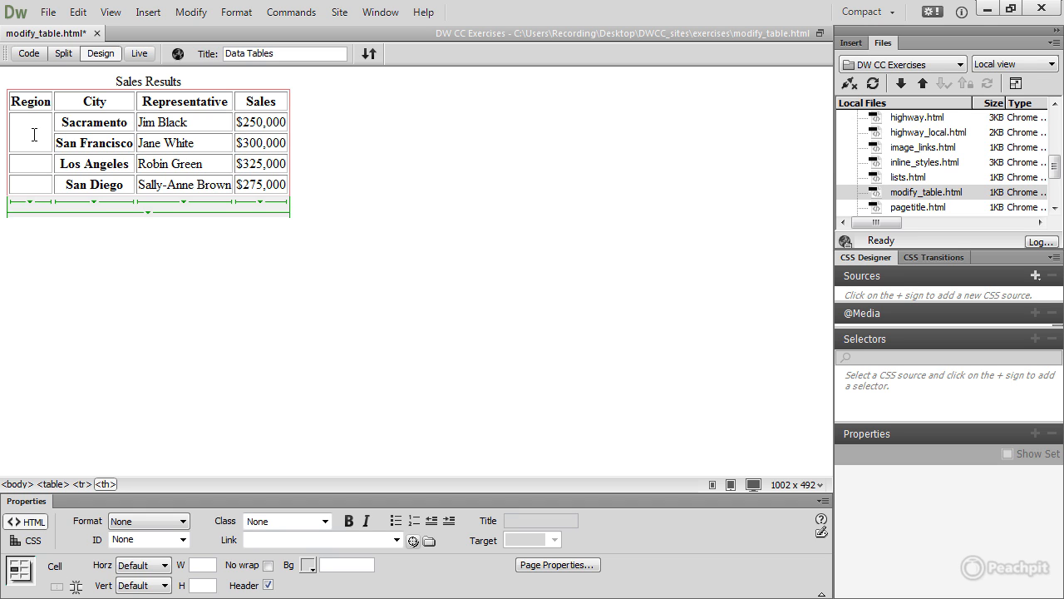
type("North CA")
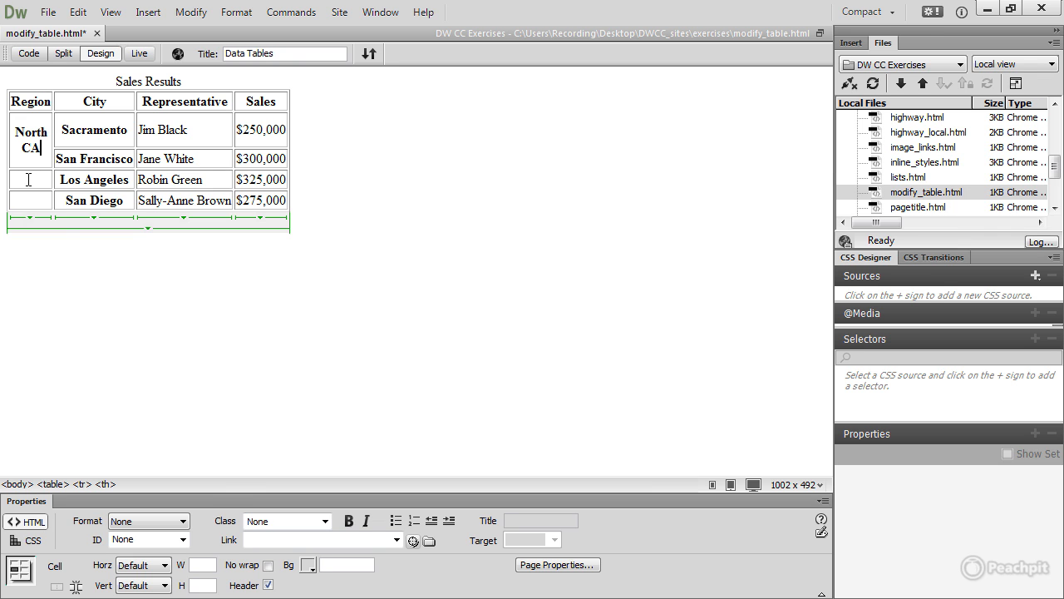
- Increase the row span of the Region cell beside Los Angeles to include San Diego, and enter "Southern CA" in it
right_click(29, 180)
mouse_move(89, 184)
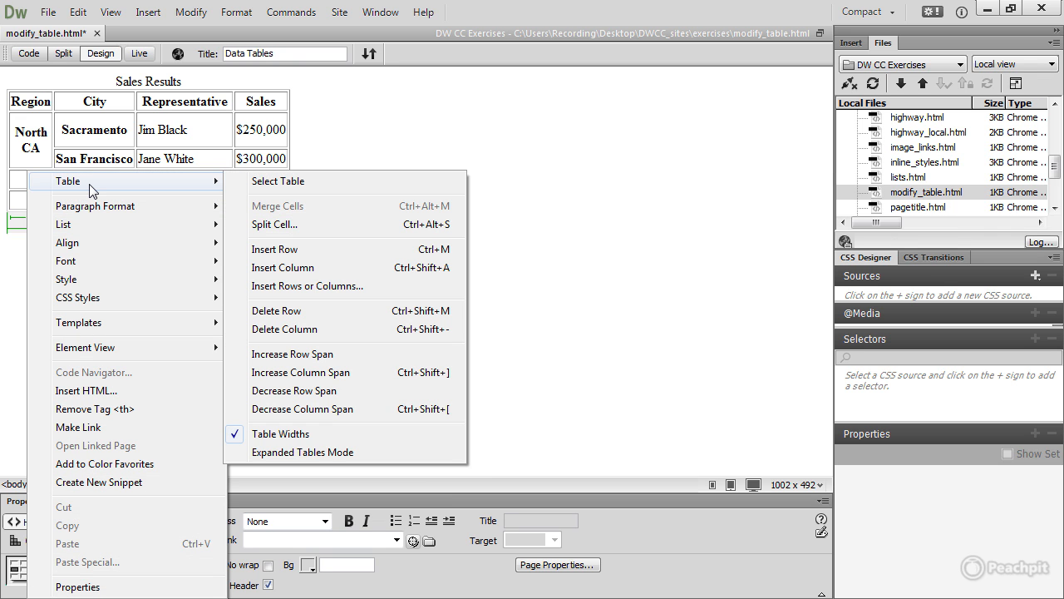
left_click(331, 358)
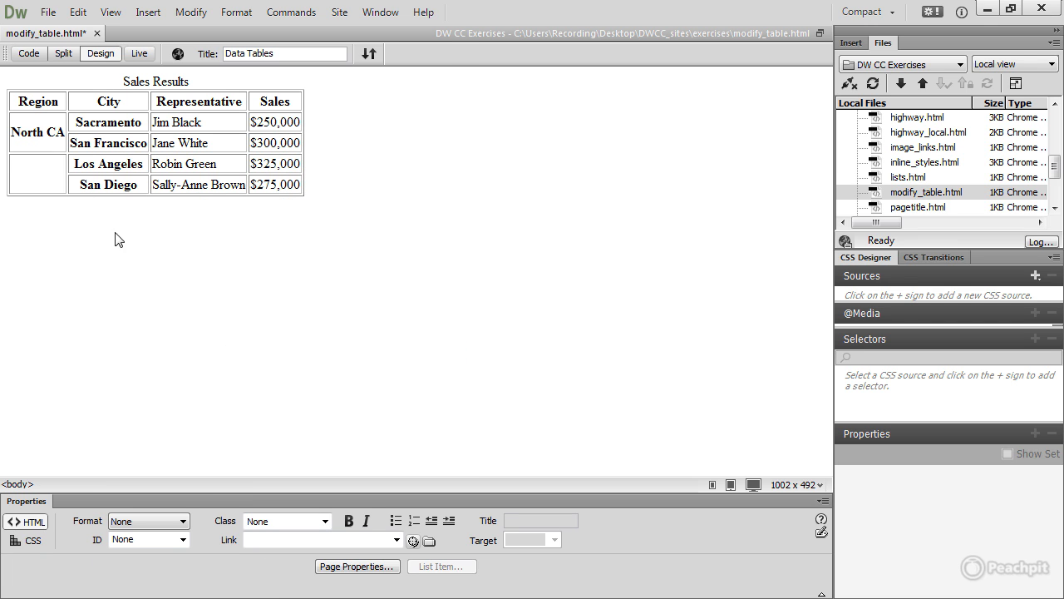
left_click(29, 172)
type("Southern CA")
left_click(352, 210)
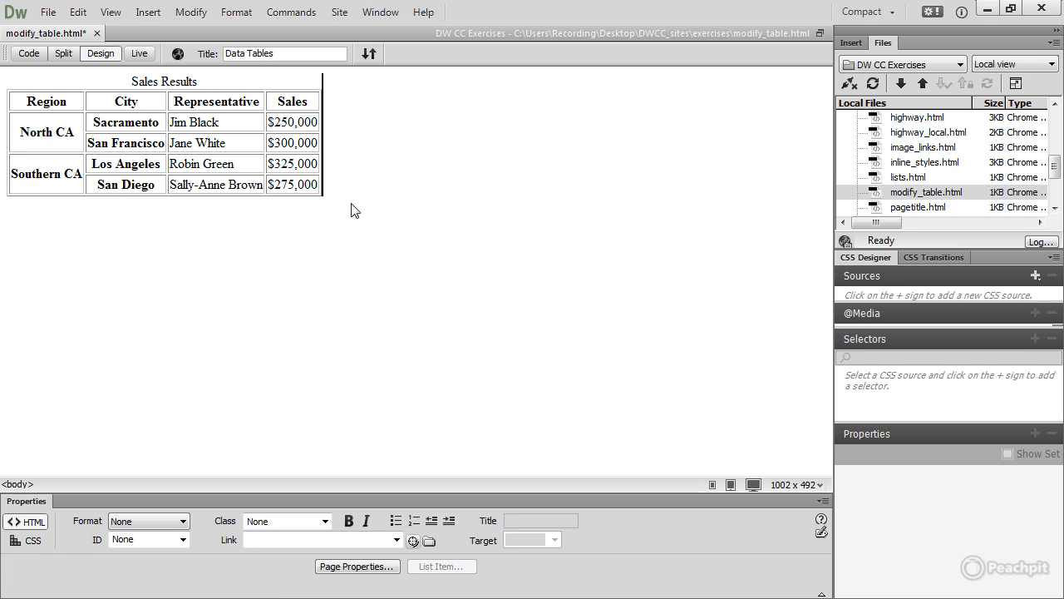